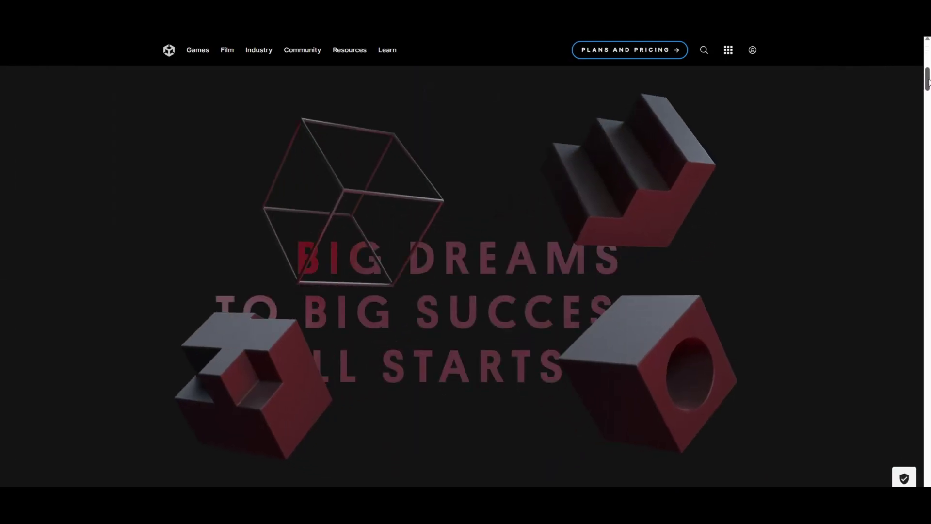
pyautogui.scroll(-10, 465, 262)
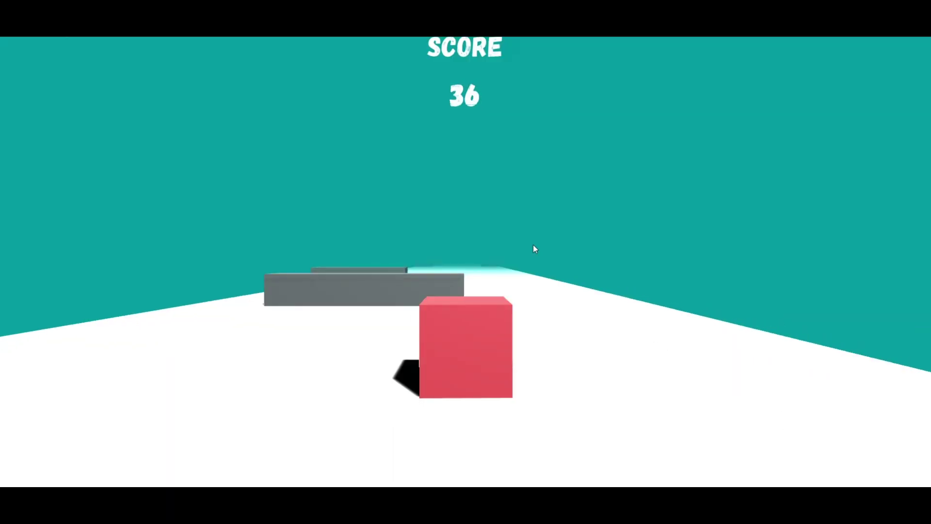
# Steer the red cube left and right with A and D to keep it on the road.
pyautogui.press('d')
pyautogui.press('a')
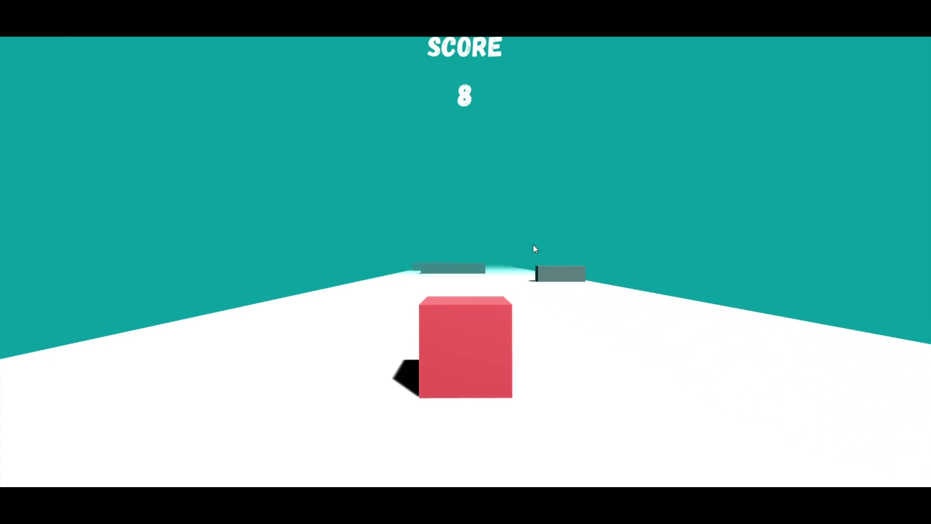
pyautogui.press('d')
pyautogui.press('d')
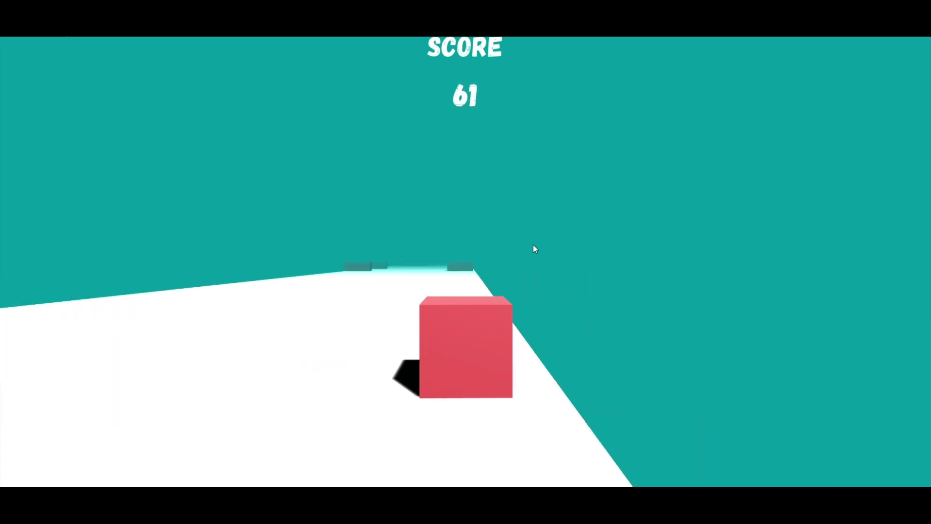
pyautogui.press('a')
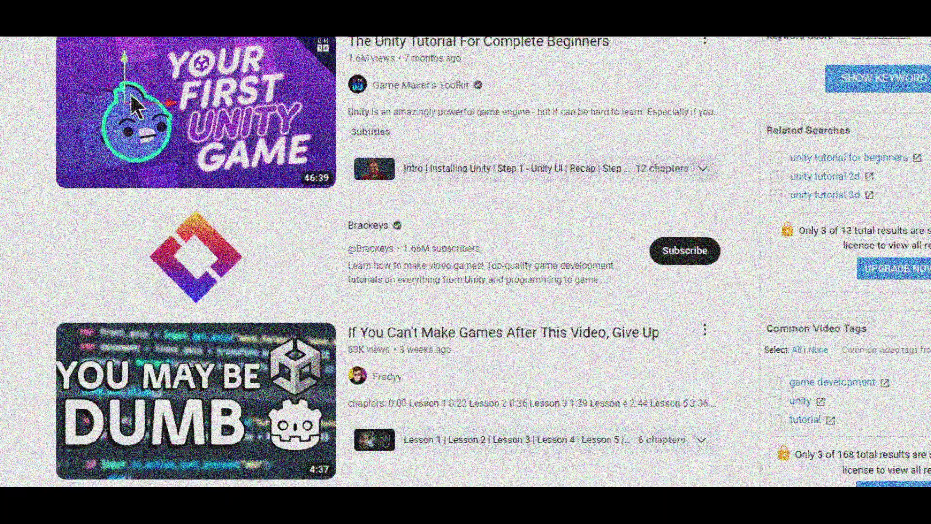
# Scroll through the YouTube Unity tutorial results and the Stylized Nature Pack store page.
pyautogui.scroll(-10, 136, 46)
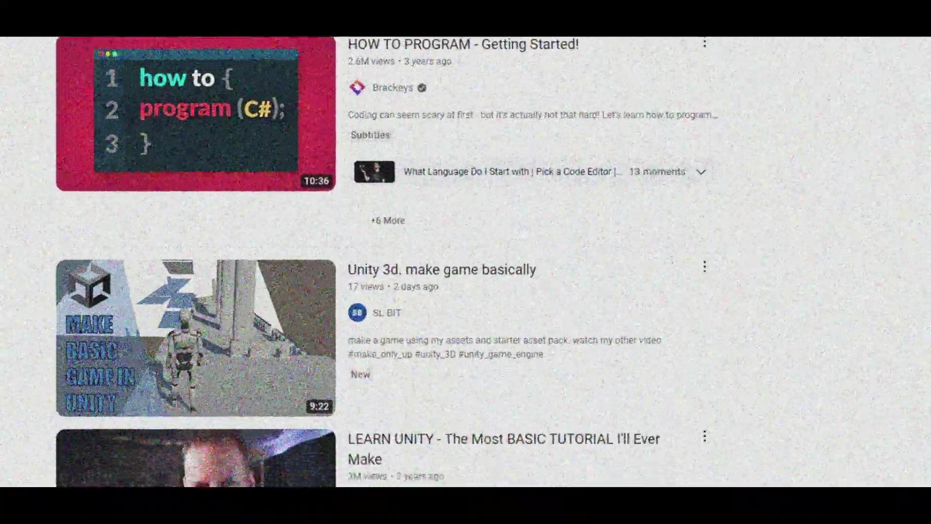
pyautogui.scroll(-4, 388, 262)
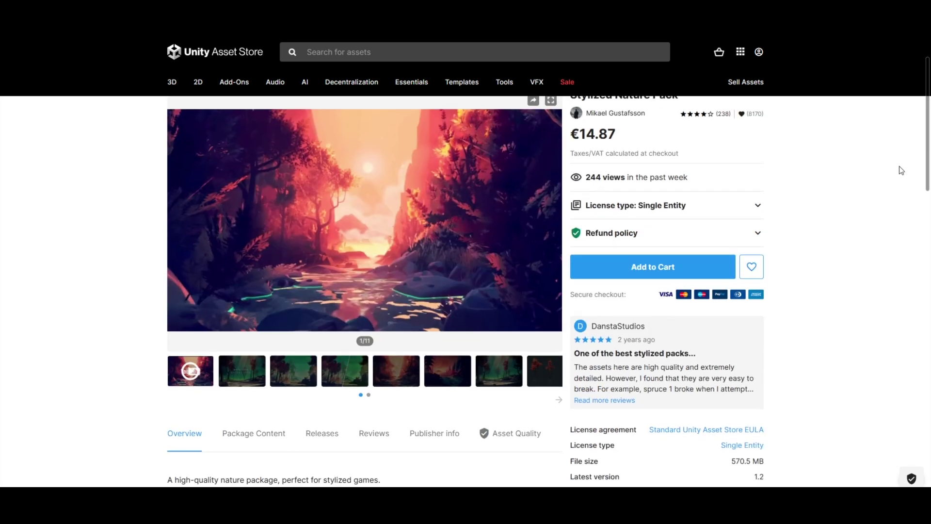
pyautogui.scroll(-2, 890, 165)
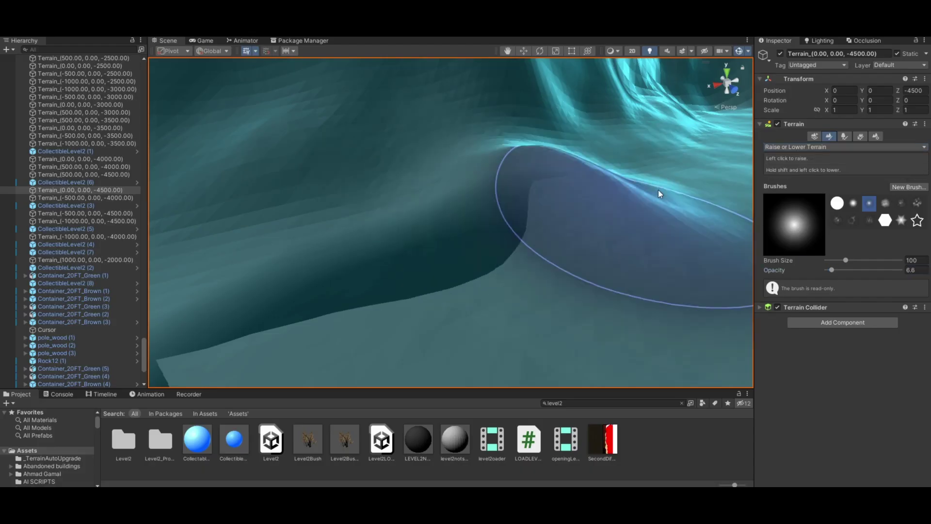
pyautogui.moveTo(660, 194); pyautogui.dragTo(452, 172, button='right')
# Frame the waterfall and flatten a channel beneath it using Set Height at 0.
pyautogui.click(452, 172)
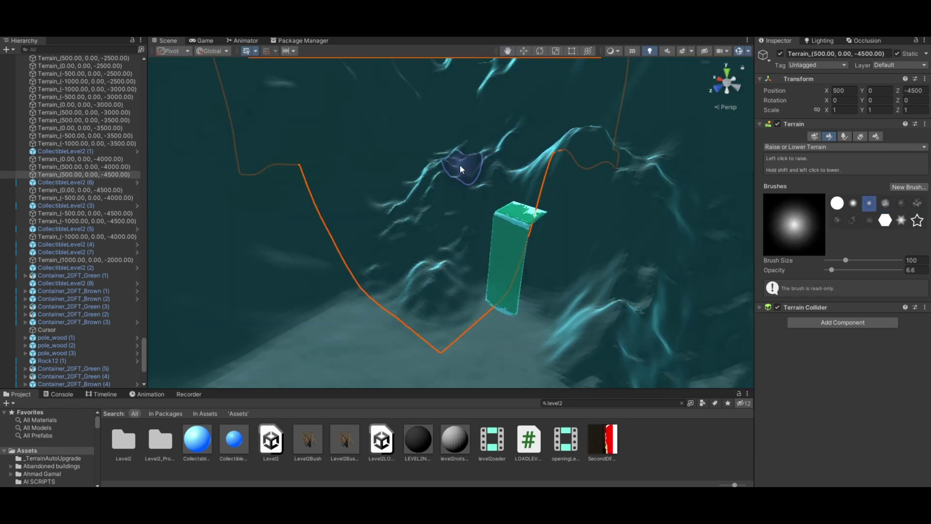
pyautogui.click(512, 228)
pyautogui.press('f')
pyautogui.moveTo(441, 281); pyautogui.dragTo(427, 291, button='right')
pyautogui.click(485, 291)
pyautogui.click(847, 147)
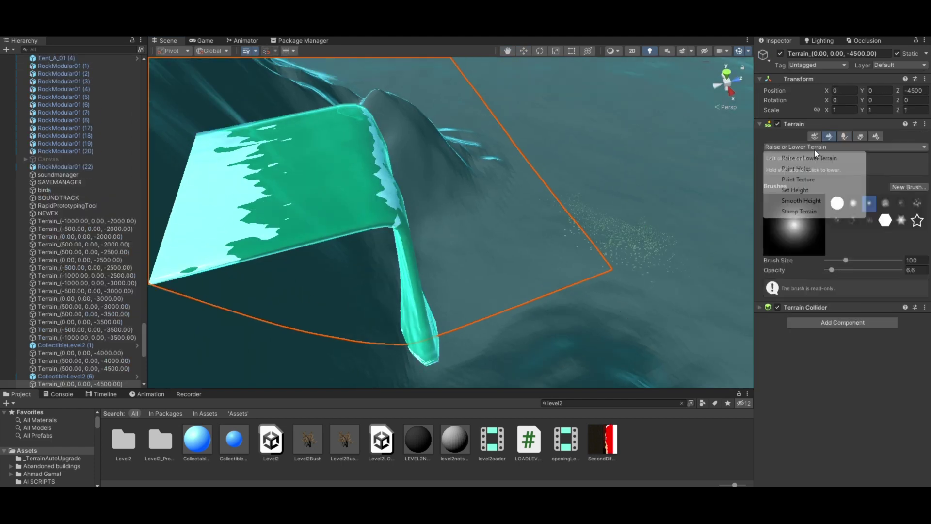
pyautogui.click(806, 160)
pyautogui.moveTo(484, 281); pyautogui.dragTo(463, 335, button='right')
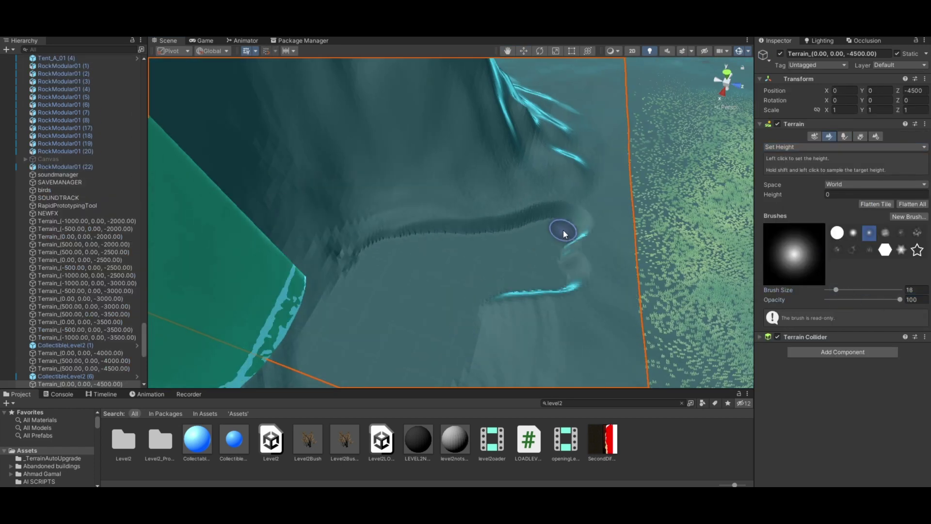
# Continue the channel by selecting the neighbouring grassy terrain tiles along its path.
pyautogui.moveTo(564, 234); pyautogui.dragTo(297, 247, button='right')
pyautogui.moveTo(486, 238); pyautogui.dragTo(469, 142, button='right')
pyautogui.click(470, 142)
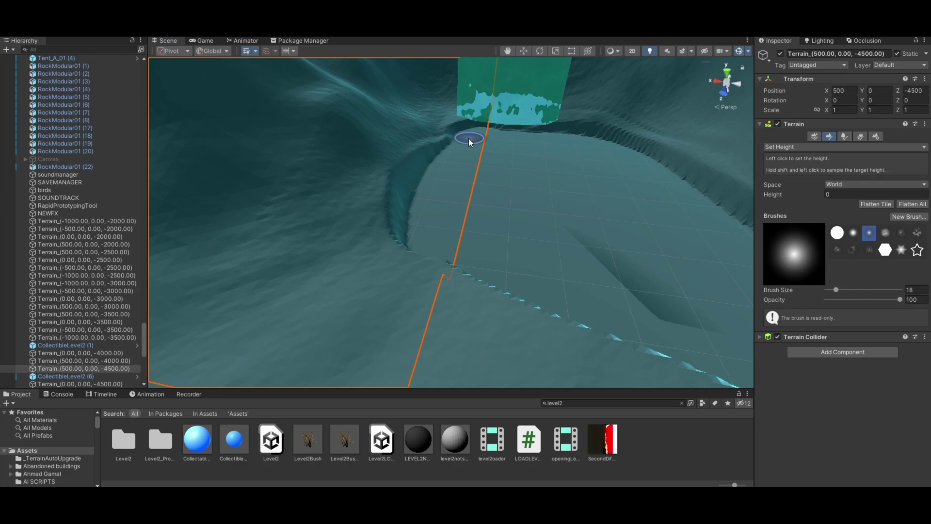
pyautogui.moveTo(444, 275); pyautogui.dragTo(509, 328, button='right')
pyautogui.click(509, 328)
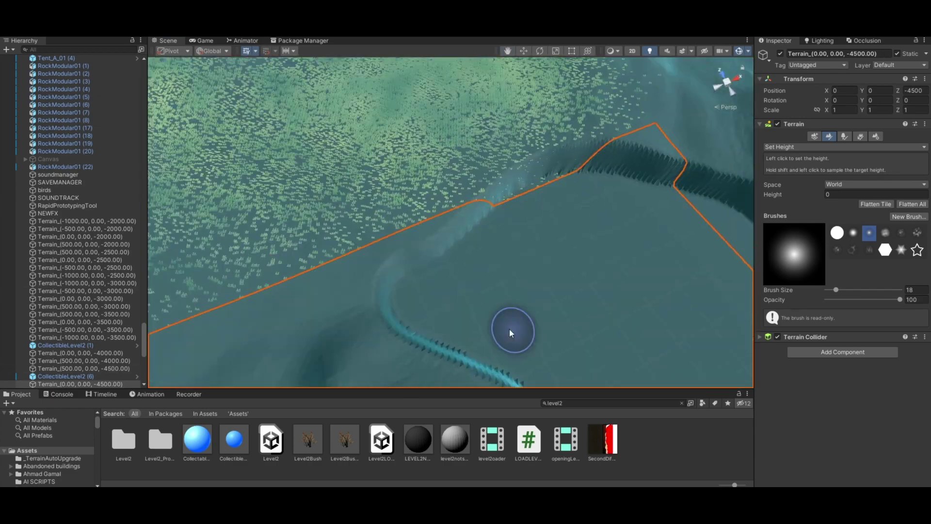
pyautogui.moveTo(533, 243); pyautogui.dragTo(420, 238, button='right')
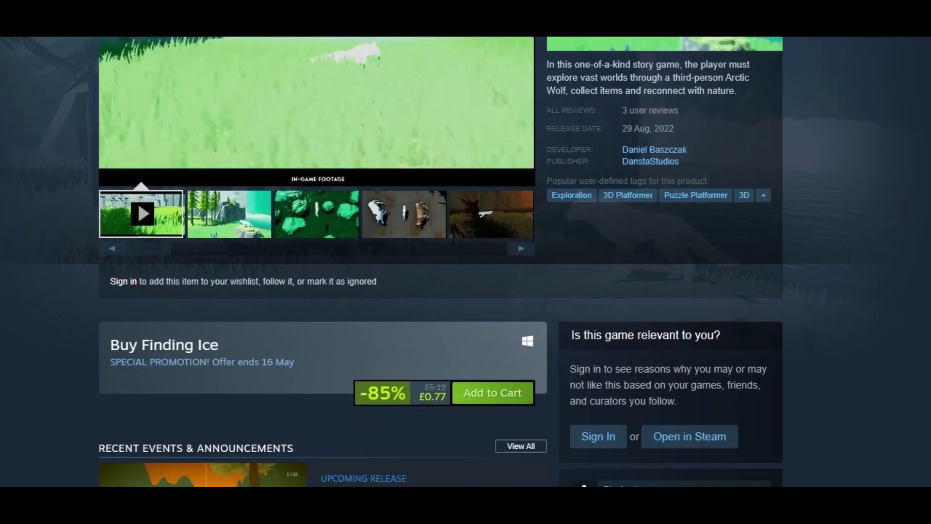
pyautogui.scroll(-10, 466, 262)
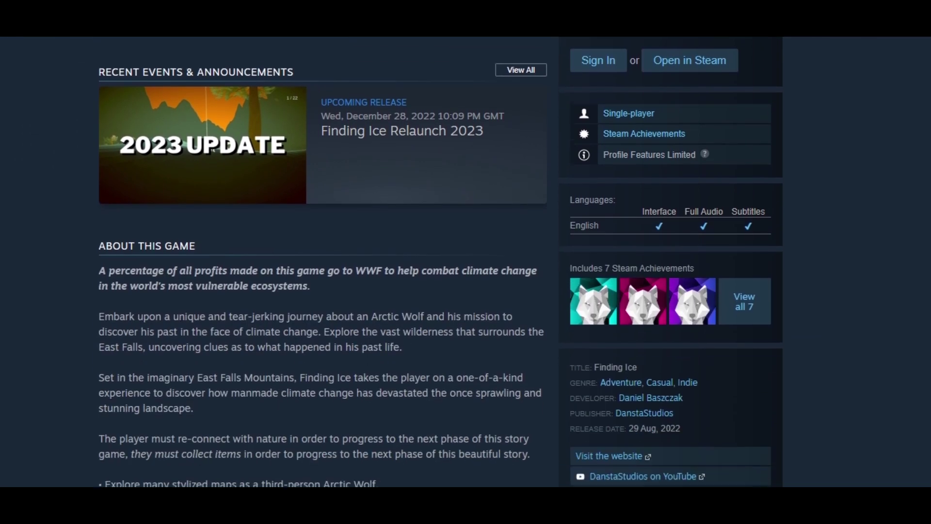
# Read the Finding Ice Steam page down to its recommended Customer Reviews section.
pyautogui.scroll(-10, 466, 262)
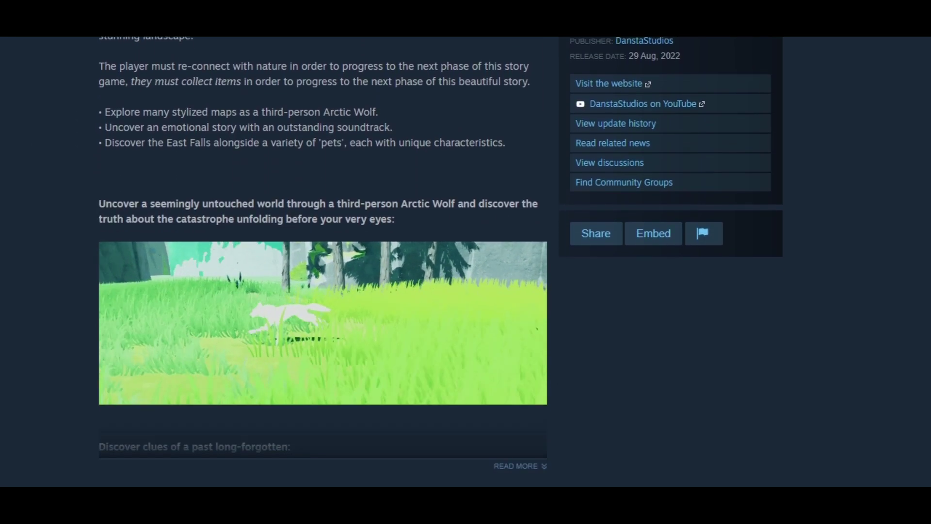
pyautogui.scroll(-10, 323, 262)
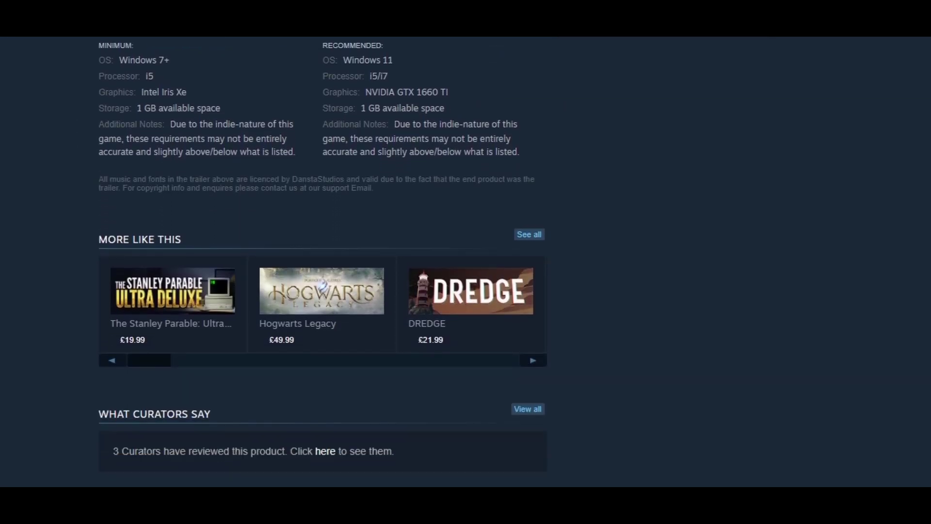
pyautogui.scroll(-10, 323, 262)
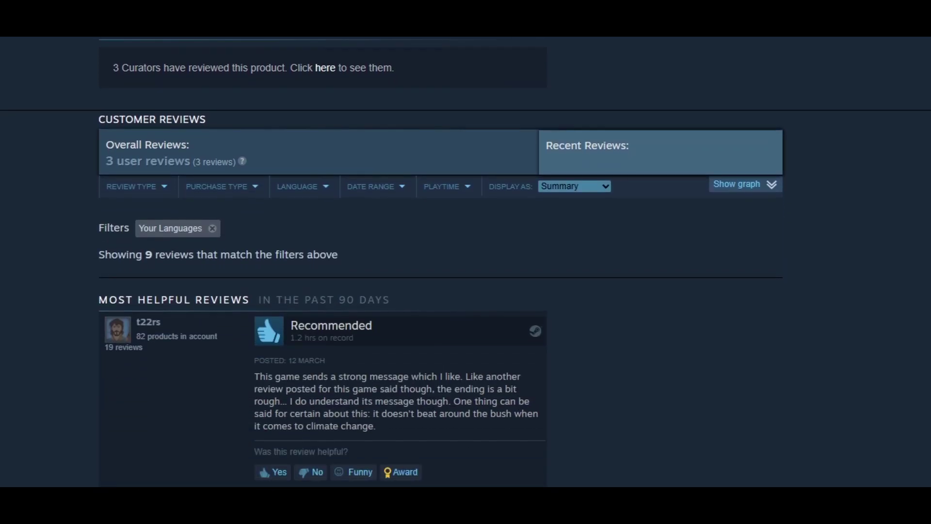
pyautogui.scroll(-3, 323, 262)
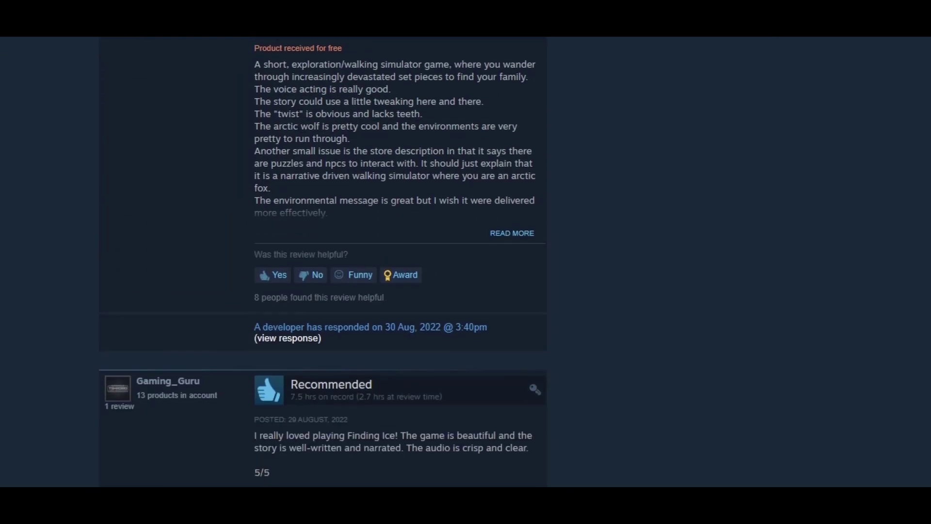
pyautogui.scroll(-3, 323, 262)
pyautogui.scroll(-7, 323, 262)
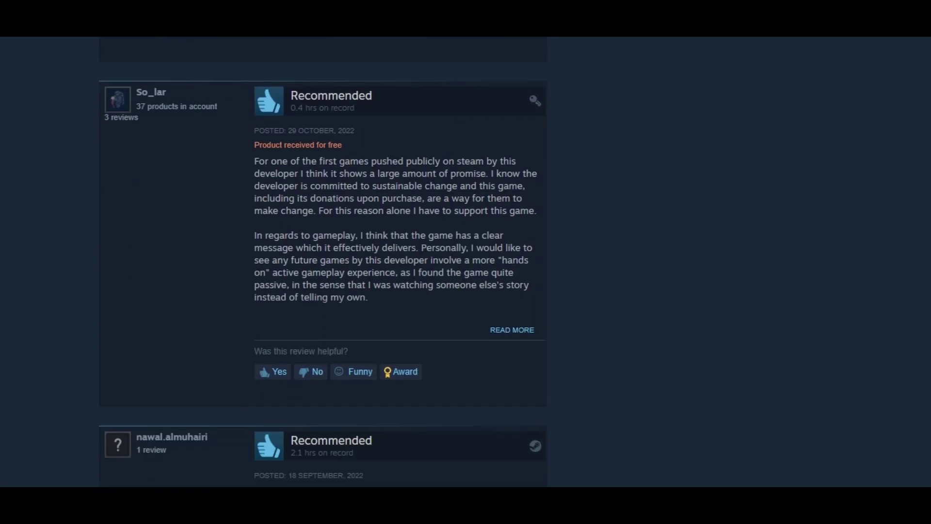
pyautogui.scroll(-6, 323, 262)
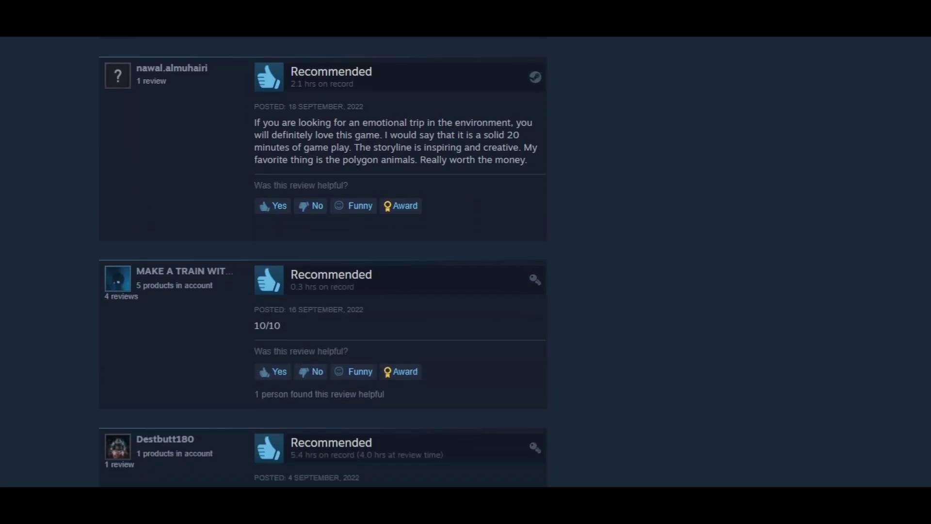
pyautogui.scroll(-2, 324, 262)
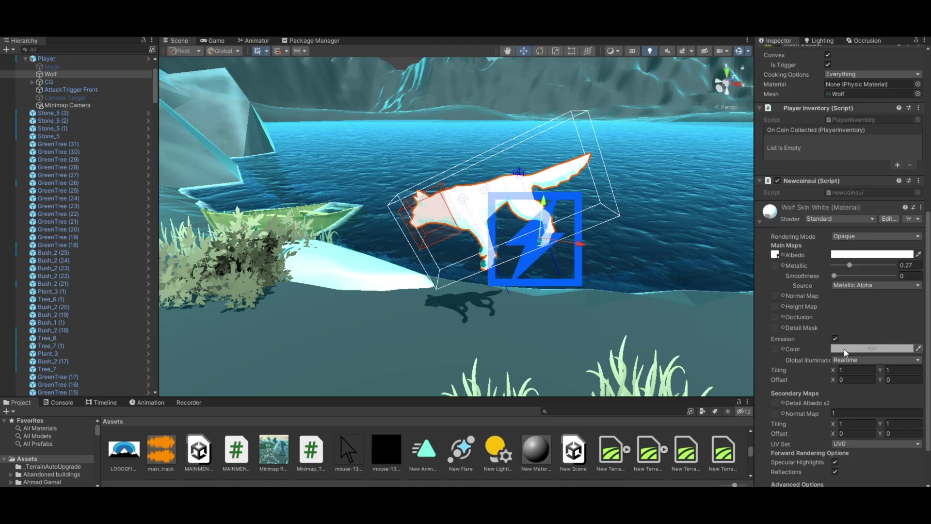
pyautogui.click(846, 348)
# Try grey and pink emission colours on the wolf's material in Play mode, then discard them.
pyautogui.click(846, 349)
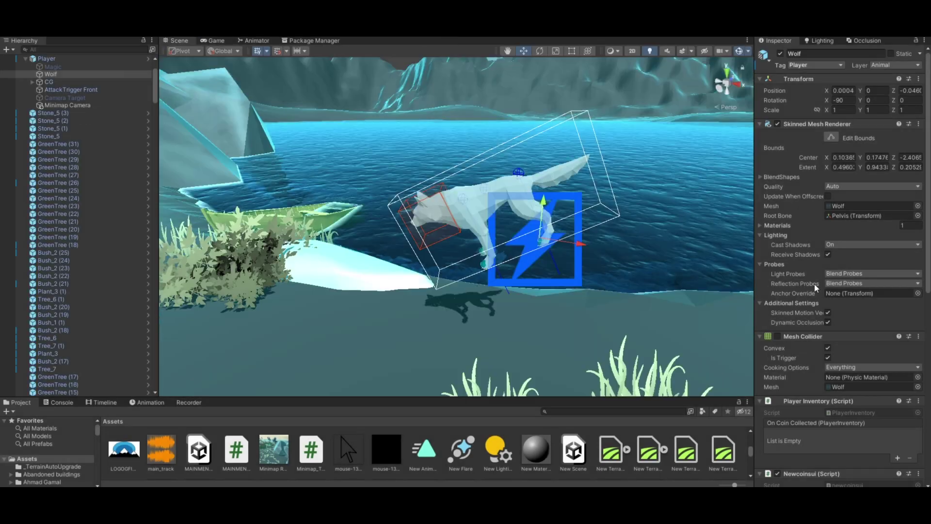
pyautogui.click(890, 335)
pyautogui.moveTo(917, 340); pyautogui.dragTo(827, 359)
pyautogui.press('Escape')
pyautogui.scroll(-1, 859, 406)
pyautogui.click(859, 407)
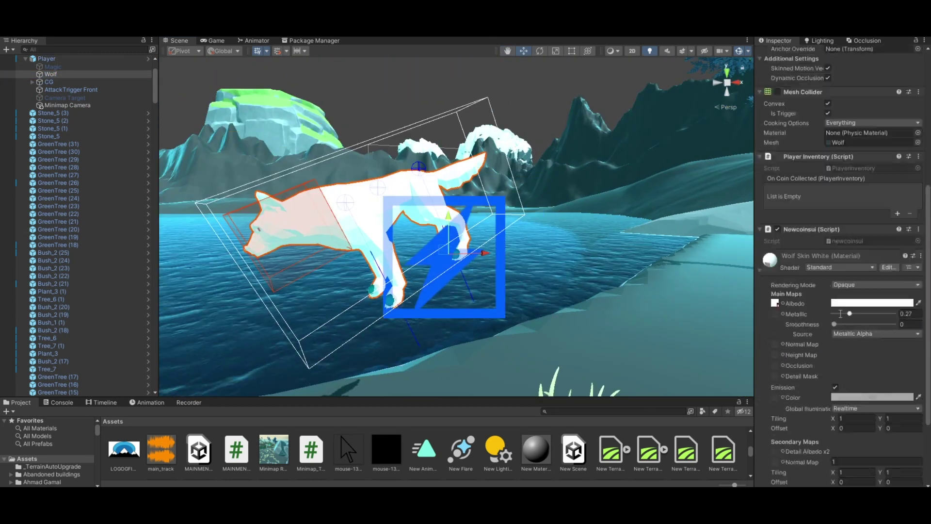
# Search the Project window for 'wolf material' to apply Wolf Skin Grey, then play-test the wolf.
pyautogui.click(597, 411)
pyautogui.write('wolf material')
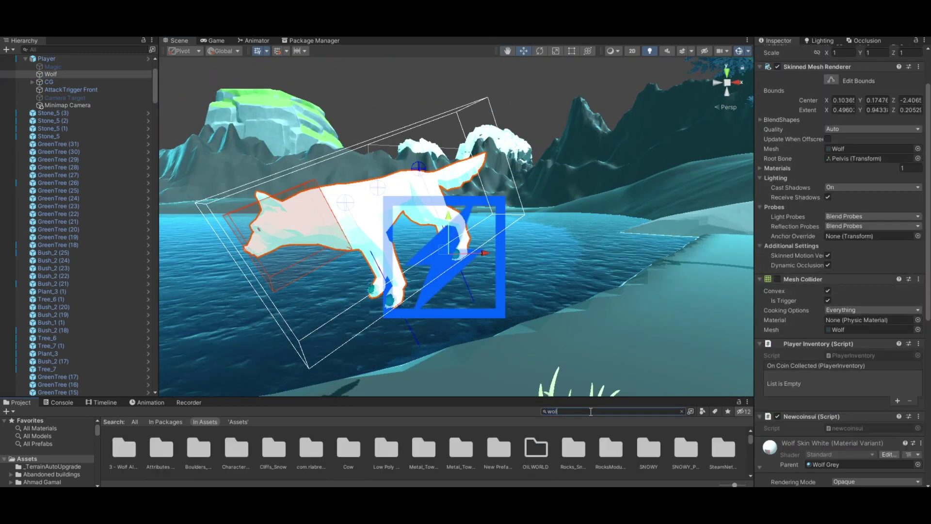
pyautogui.write('f')
pyautogui.moveTo(590, 398); pyautogui.dragTo(591, 340)
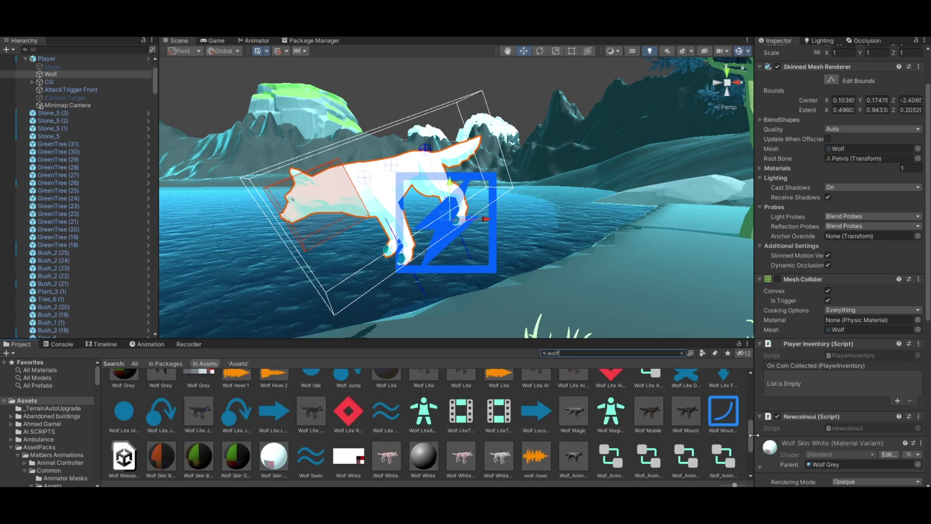
pyautogui.hotkey('ctrl', 'p')
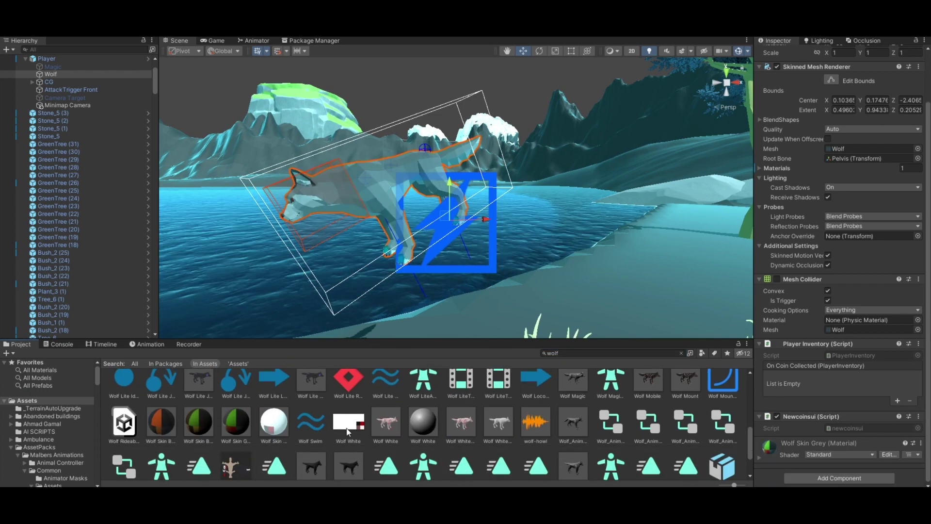